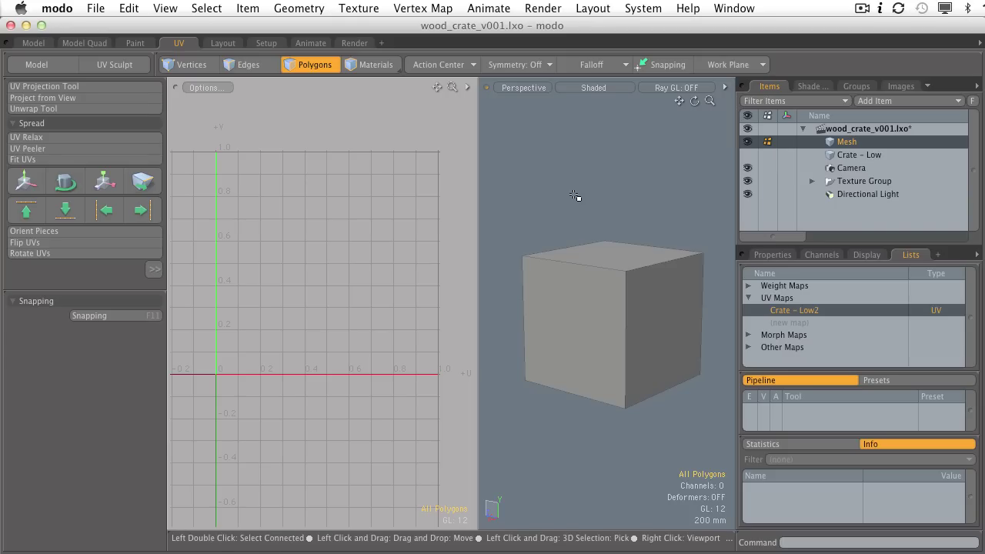
# Select all six crate faces and start a new UV projection, opening the projection type list.
pyautogui.doubleClick(575, 292)
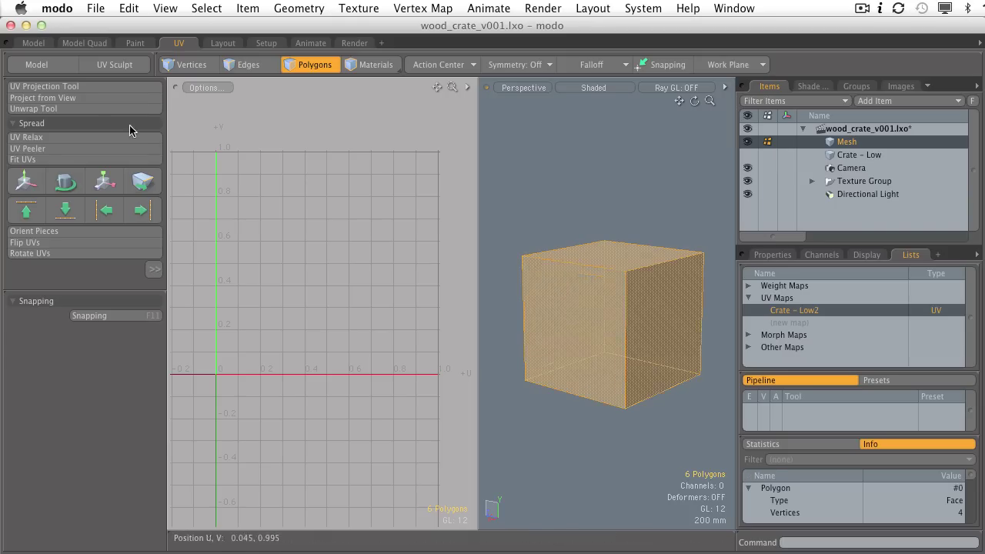
pyautogui.click(69, 89)
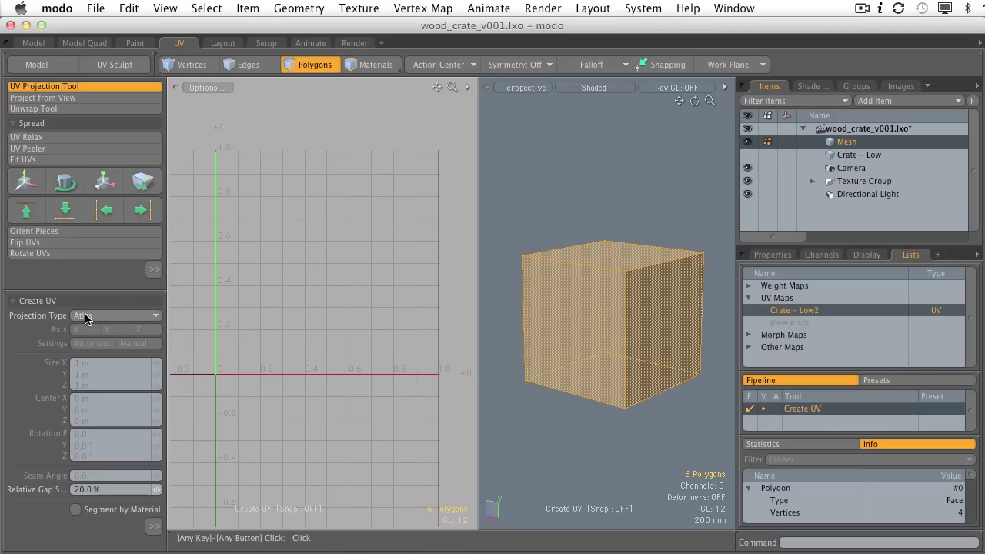
pyautogui.click(86, 317)
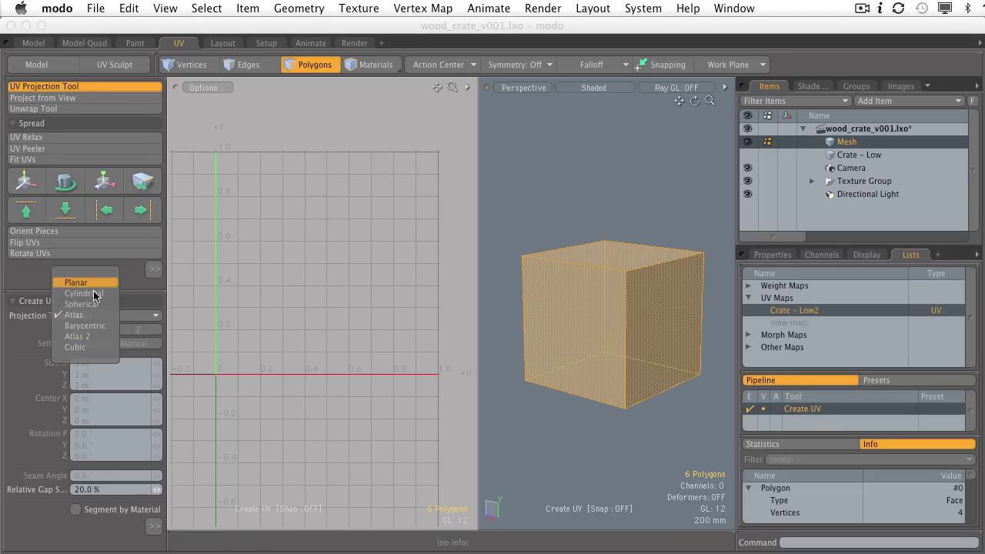
# Apply a Cubic UV projection to the crate so all faces fill the 0–1 square.
pyautogui.click(83, 351)
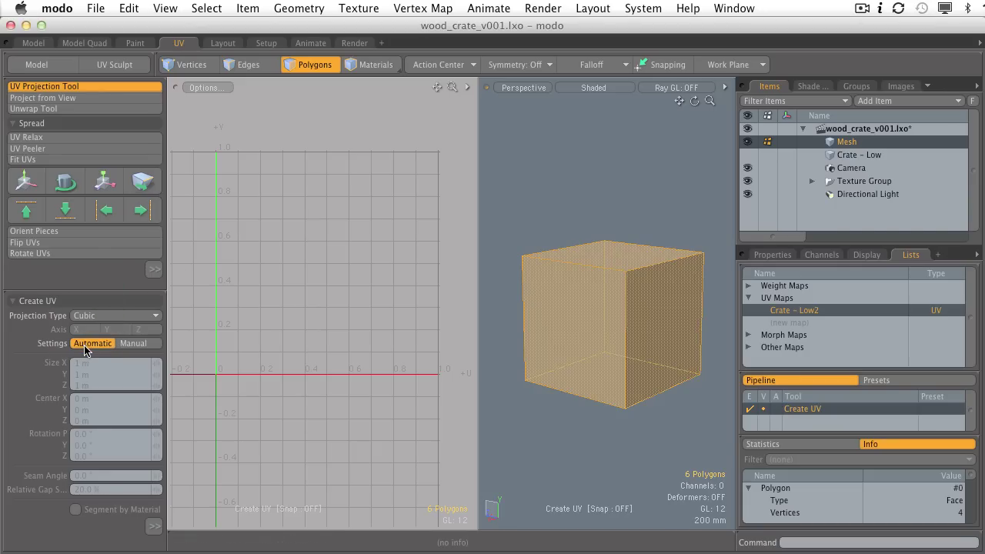
pyautogui.click(346, 331)
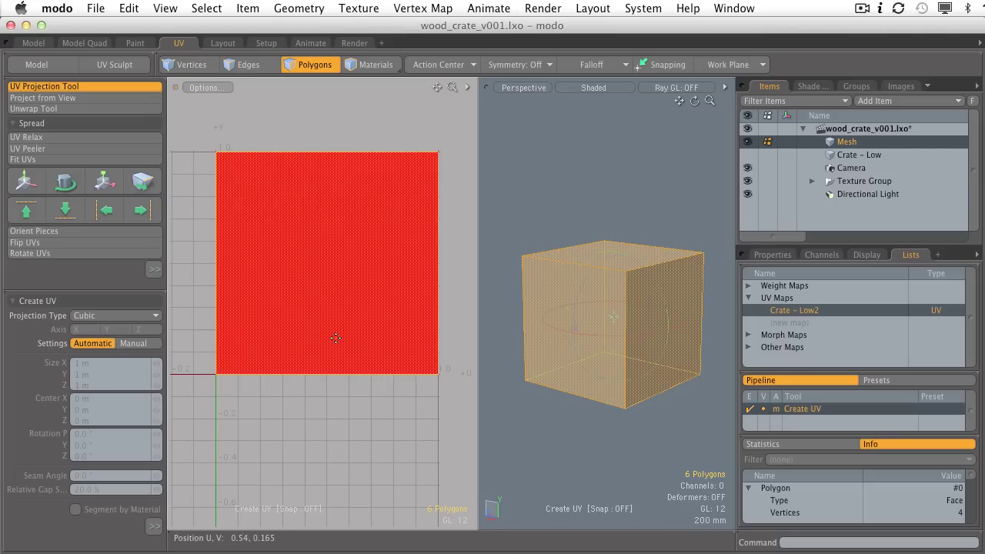
pyautogui.press('space')
pyautogui.keyDown('ctrl'); pyautogui.keyDown('alt'); pyautogui.moveTo(358, 418); pyautogui.dragTo(362, 374); pyautogui.keyUp('alt'); pyautogui.keyUp('ctrl')
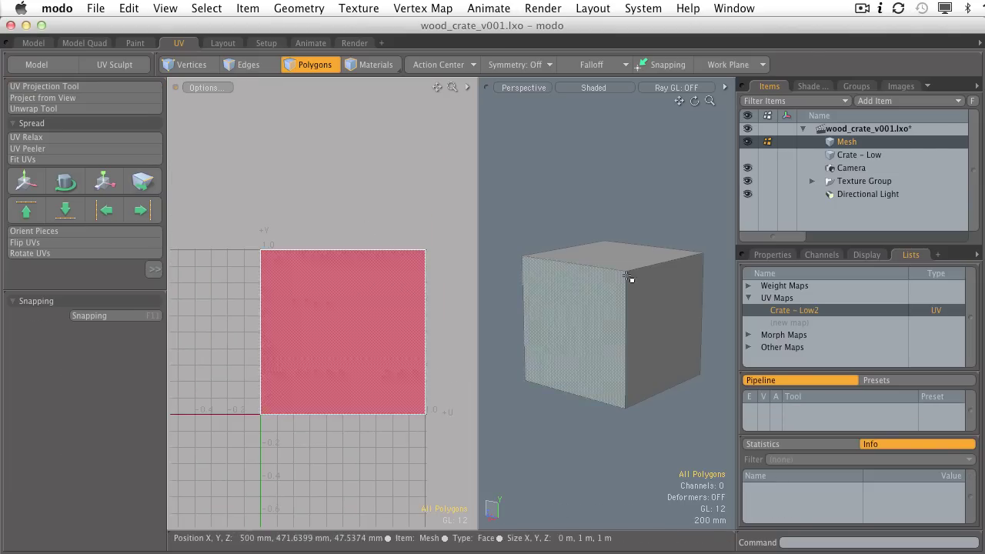
# Test-move the front face's UVs up, down and sideways, then reset its offsets to 0.
pyautogui.click(363, 292)
pyautogui.press('w')
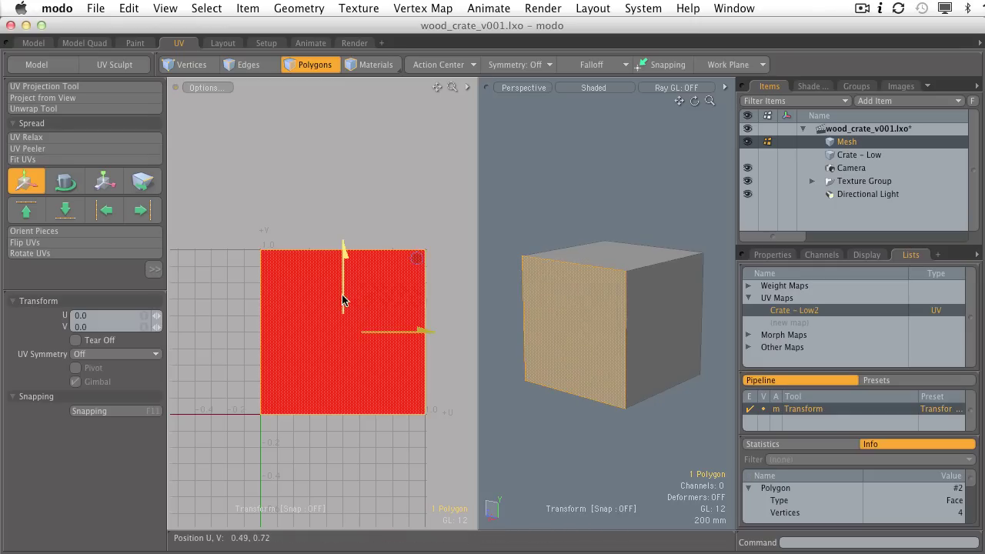
pyautogui.moveTo(341, 301)
pyautogui.mouseDown()
pyautogui.moveTo(343, 162)
pyautogui.moveTo(346, 523)
pyautogui.moveTo(356, 246)
pyautogui.moveTo(337, 302)
pyautogui.mouseUp()
pyautogui.moveTo(341, 249); pyautogui.dragTo(339, 308)
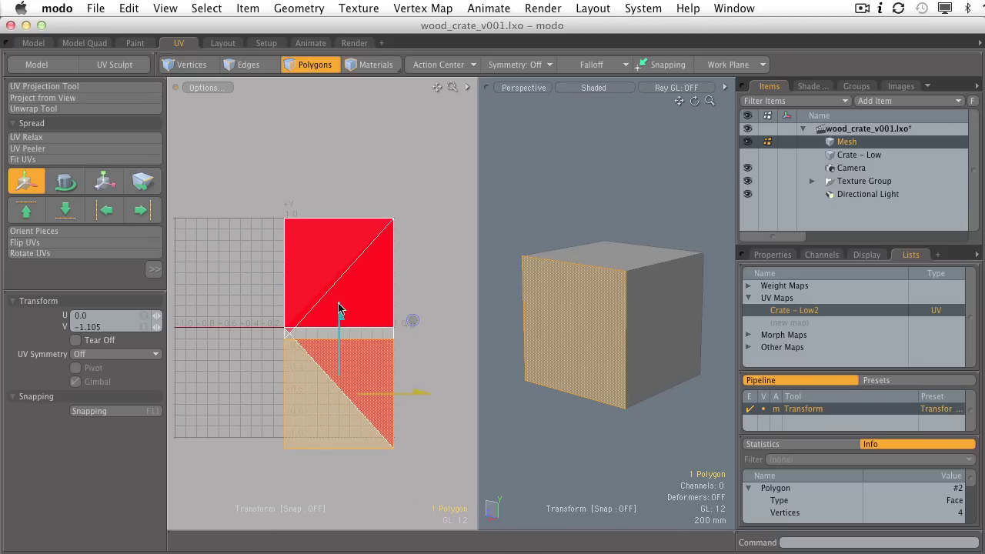
pyautogui.moveTo(418, 392); pyautogui.dragTo(439, 379)
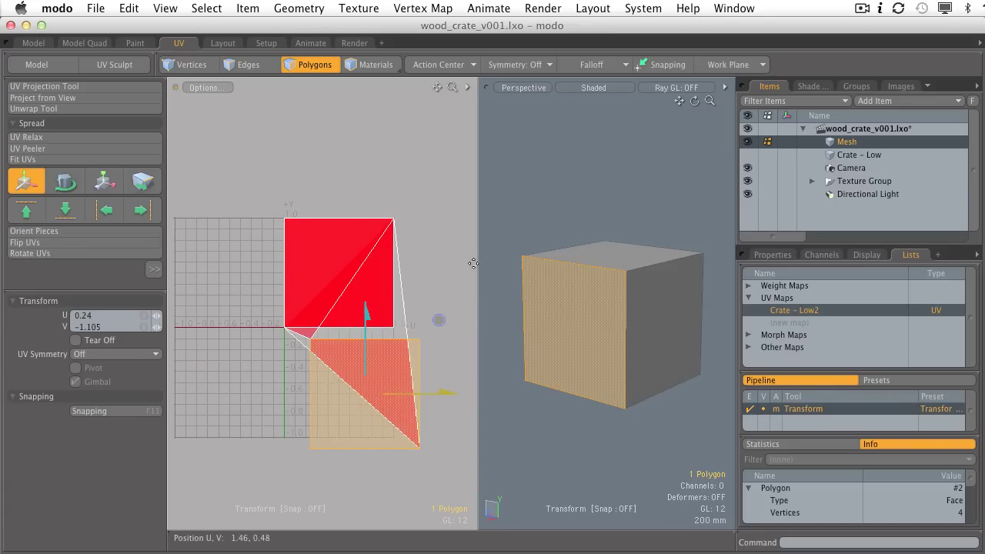
pyautogui.click(449, 278)
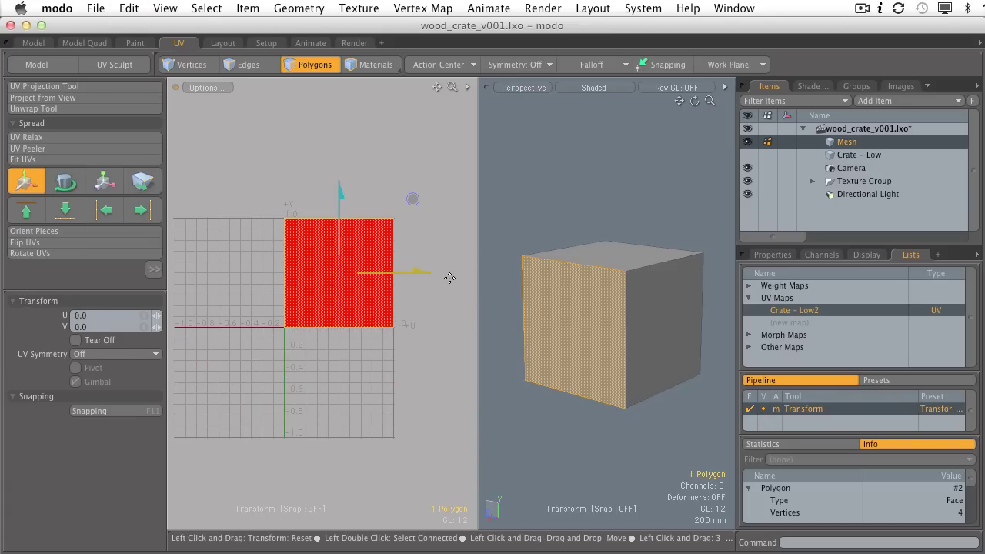
# Re-project all crate faces with Atlas mapping into a 3-by-2 grid of separate UV islands.
pyautogui.press('space')
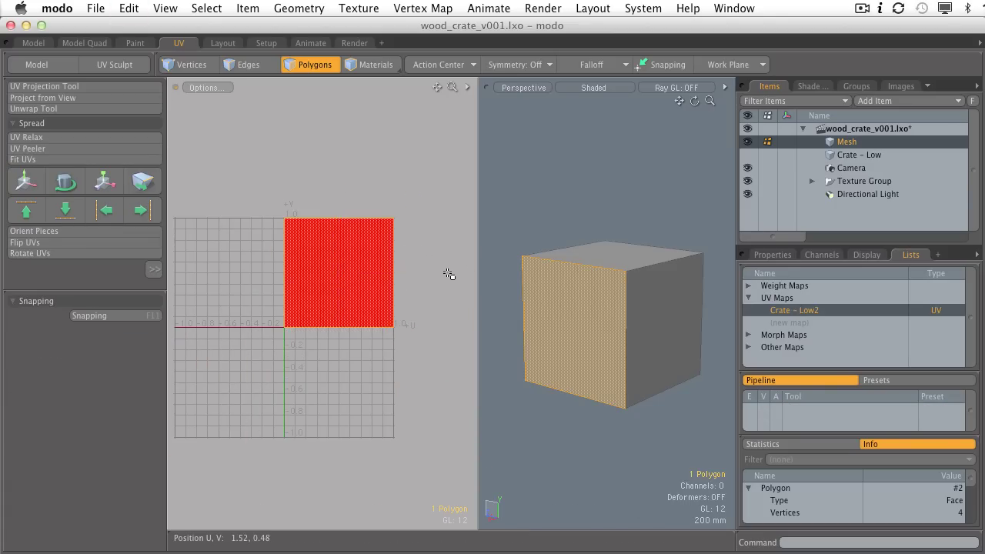
pyautogui.press('super+z')
pyautogui.press('super+a')
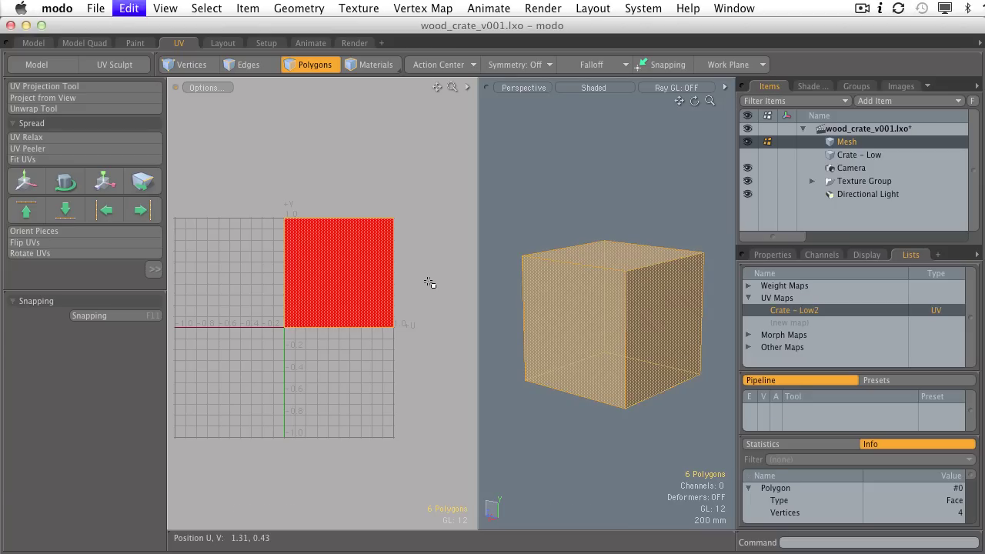
pyautogui.press('u')
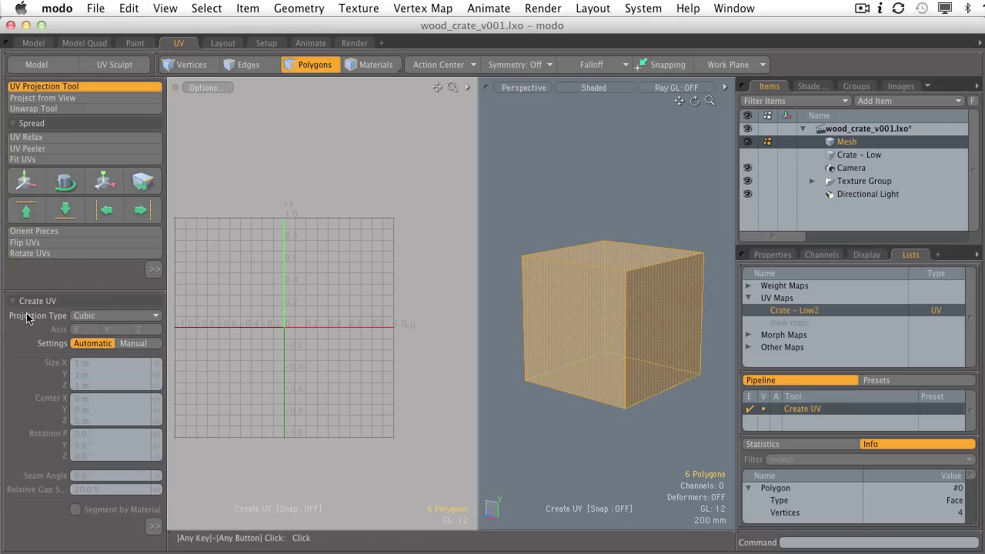
pyautogui.click(85, 322)
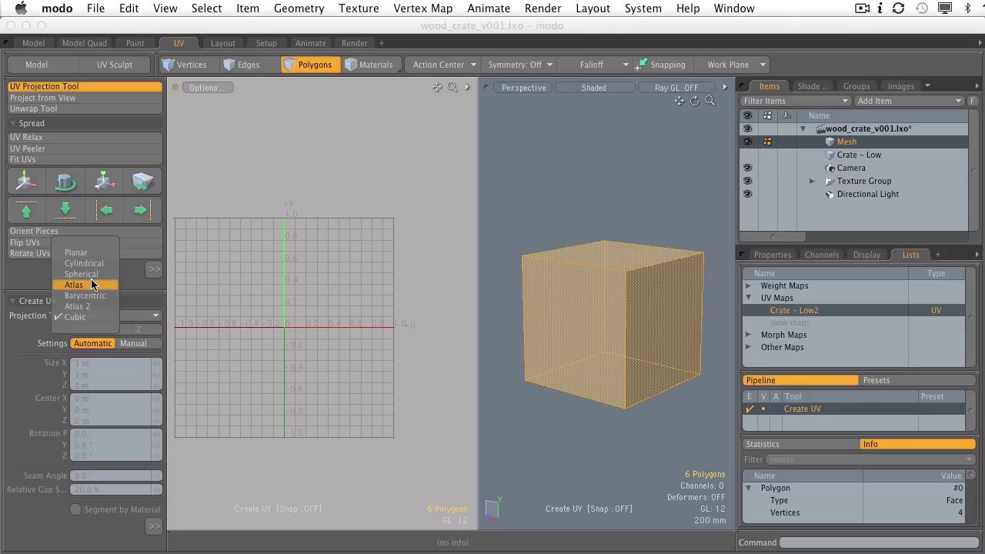
pyautogui.click(91, 285)
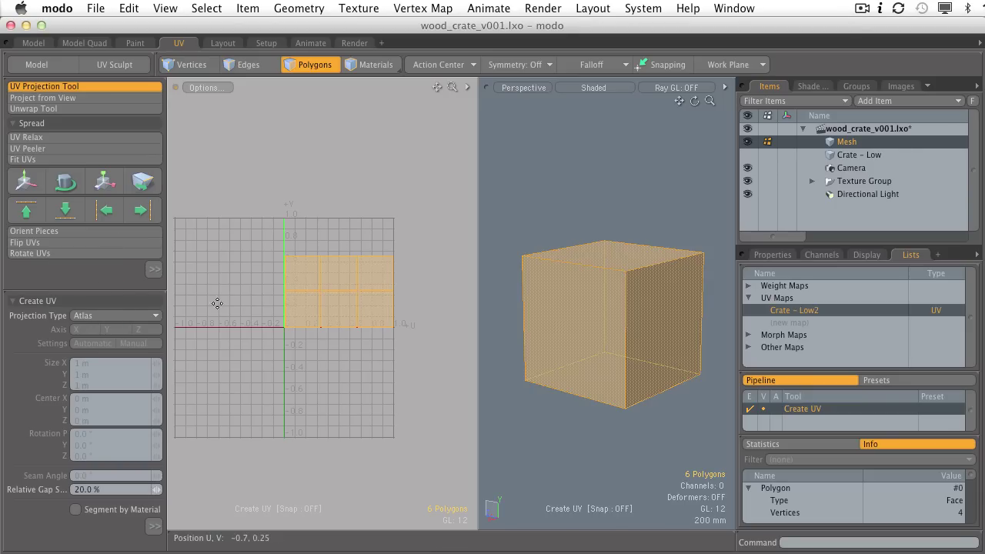
pyautogui.keyDown('ctrl'); pyautogui.keyDown('alt'); pyautogui.moveTo(335, 285); pyautogui.dragTo(424, 288); pyautogui.keyUp('alt'); pyautogui.keyUp('ctrl')
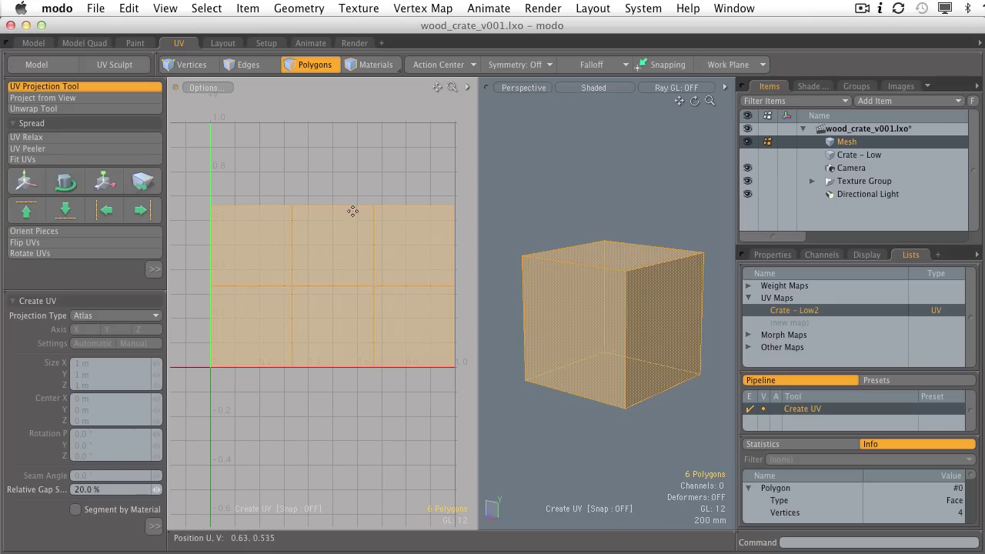
# Select each of the six Atlas UV islands in turn to inspect them.
pyautogui.press('space')
pyautogui.click(339, 185)
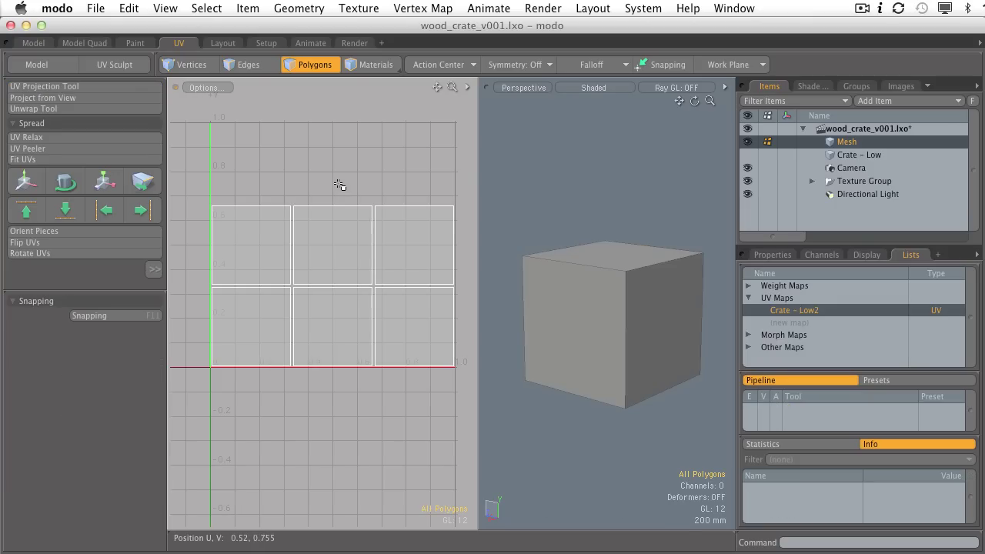
pyautogui.click(257, 245)
pyautogui.click(325, 242)
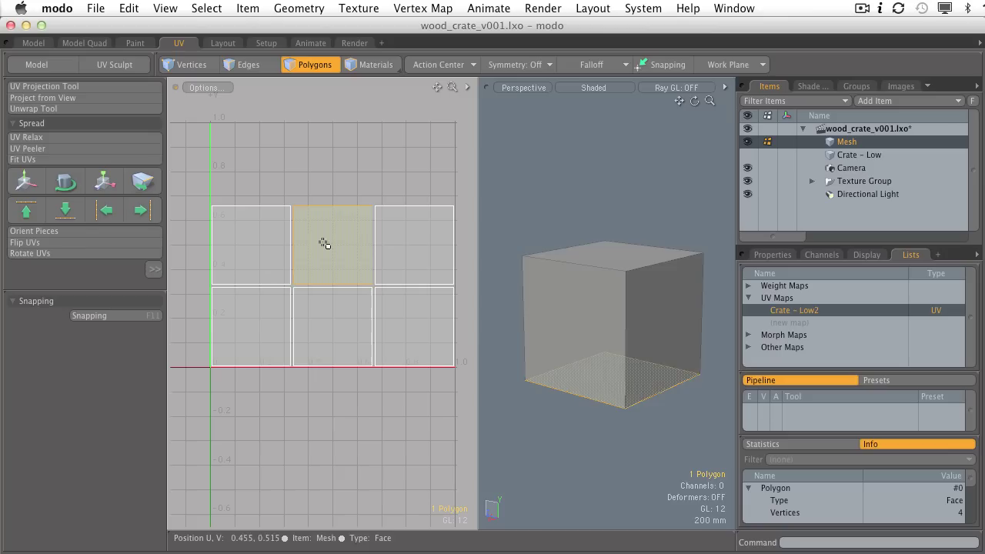
pyautogui.click(401, 253)
pyautogui.click(405, 313)
pyautogui.click(325, 315)
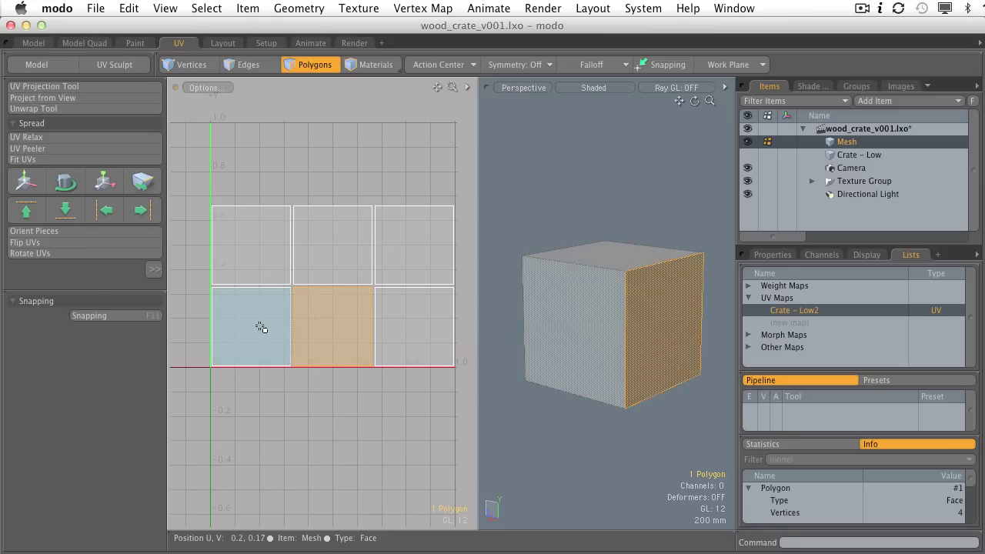
pyautogui.click(259, 325)
pyautogui.click(353, 439)
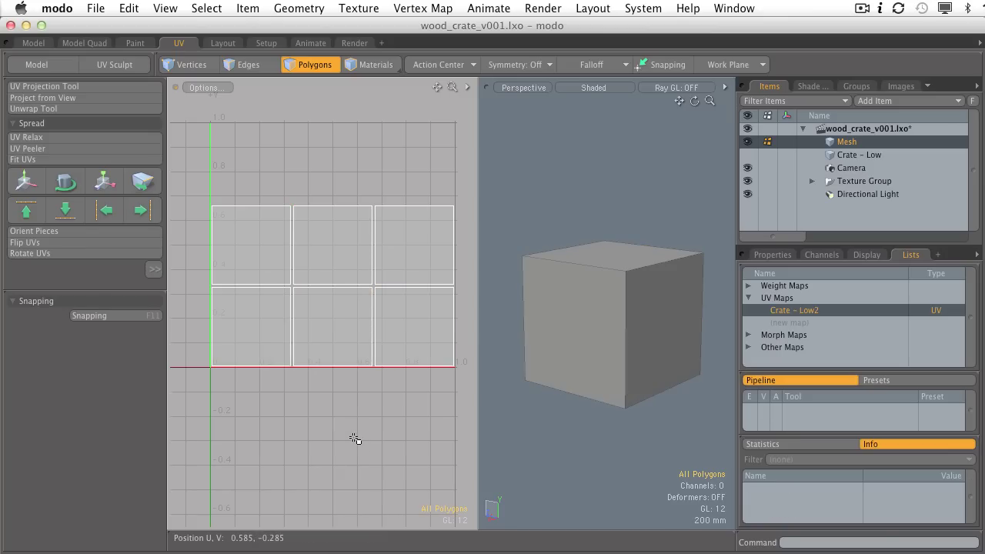
# Select the crate's front, top and right faces to match them to their islands.
pyautogui.click(573, 326)
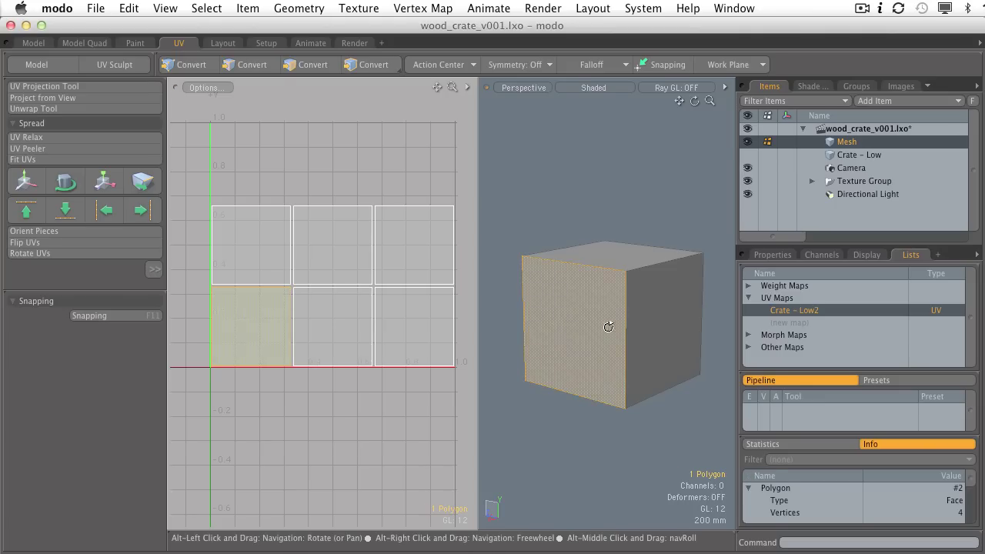
pyautogui.keyDown('alt'); pyautogui.moveTo(608, 326); pyautogui.dragTo(605, 367); pyautogui.keyUp('alt')
pyautogui.click(620, 270)
pyautogui.click(654, 325)
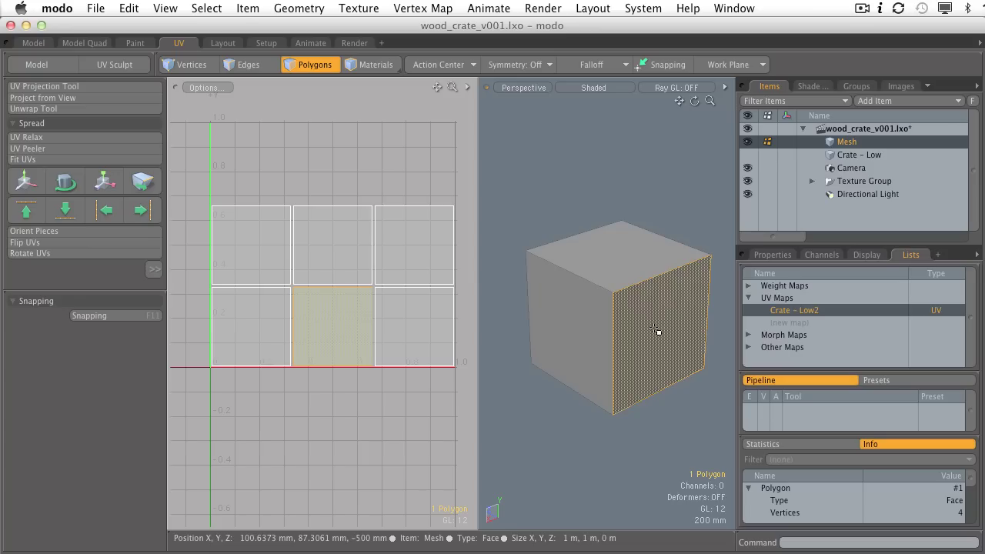
pyautogui.click(532, 394)
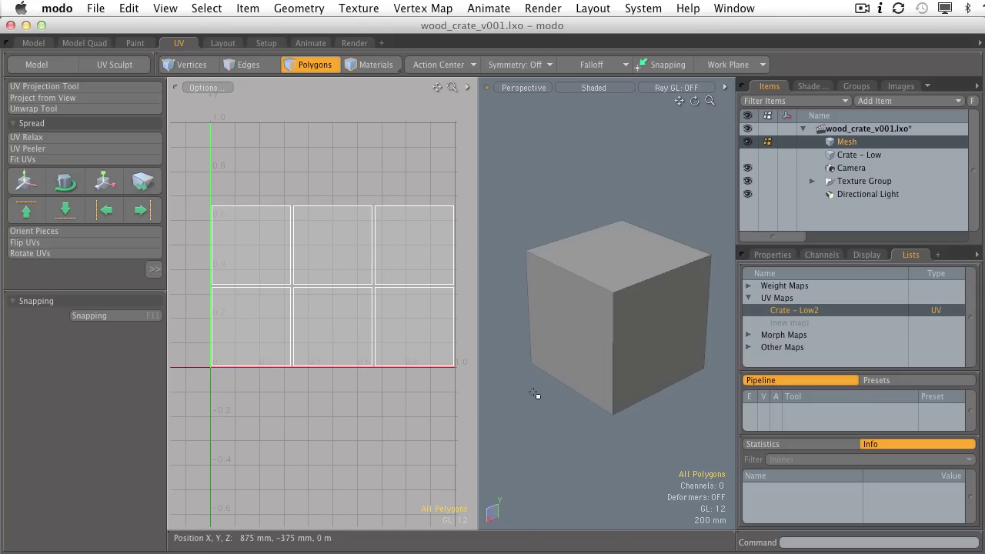
pyautogui.keyDown('alt'); pyautogui.moveTo(560, 248); pyautogui.dragTo(629, 237); pyautogui.keyUp('alt')
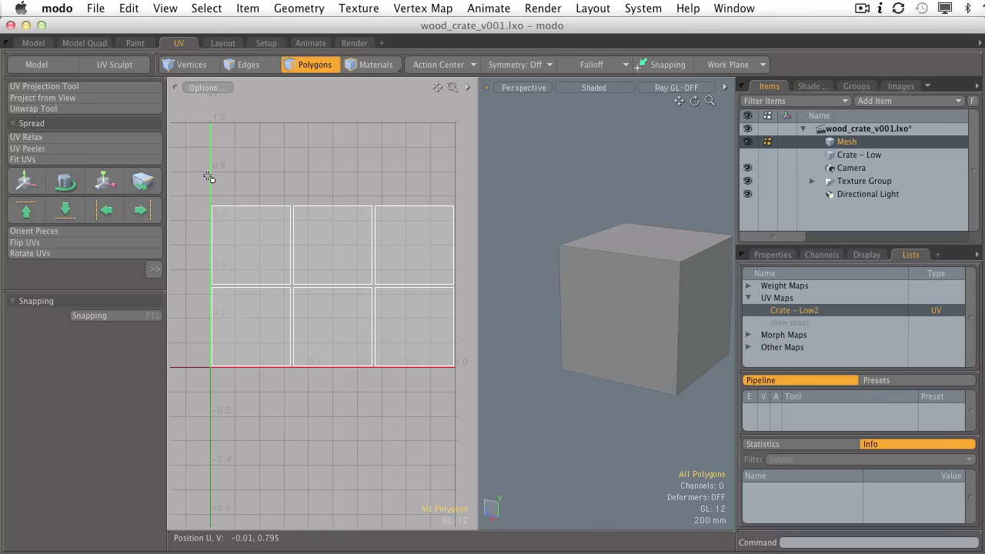
# Delete all six UV islands from the Crate - Low2 map.
pyautogui.moveTo(208, 178); pyautogui.dragTo(460, 385)
pyautogui.rightClick(395, 327)
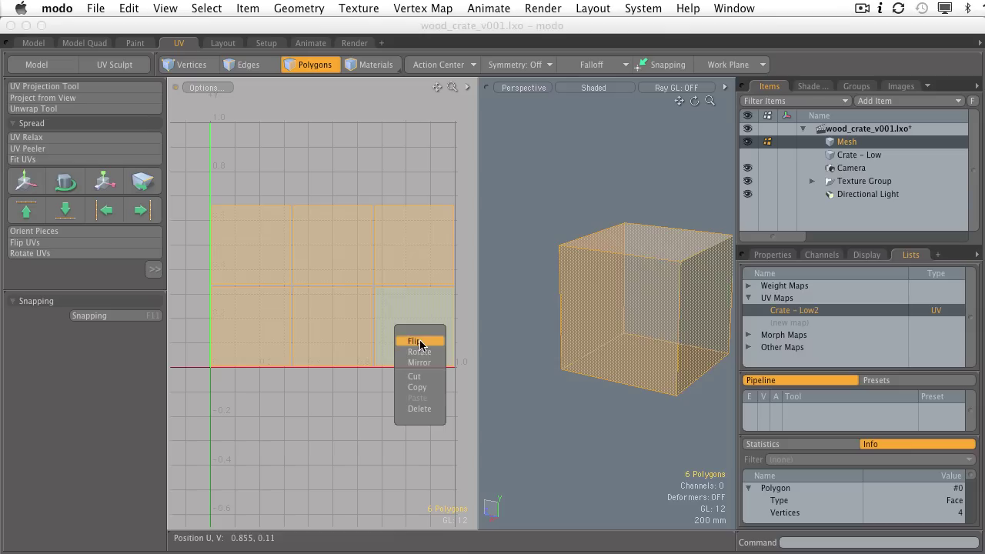
pyautogui.click(419, 407)
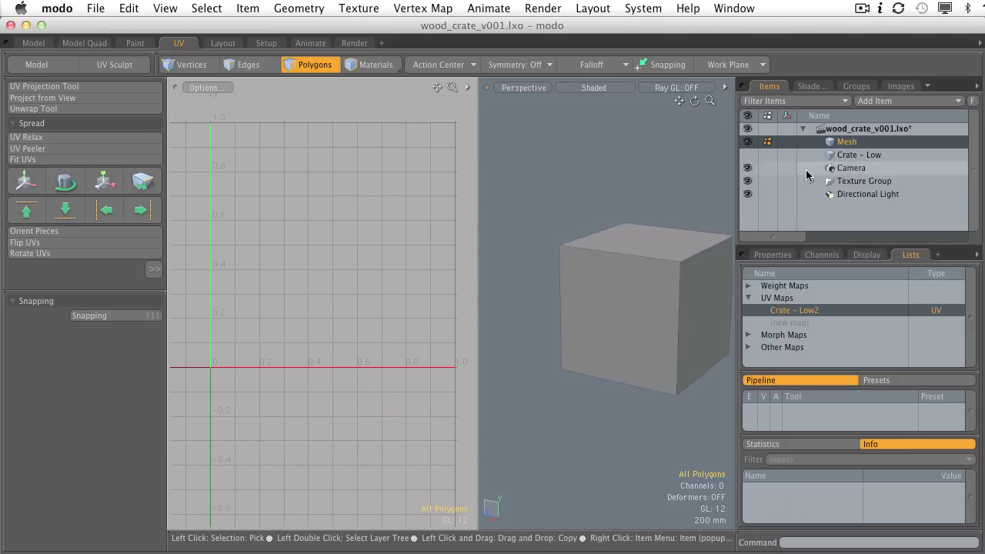
# Show the detailed Crate - Low mesh and select all of its UV polygons.
pyautogui.click(747, 142)
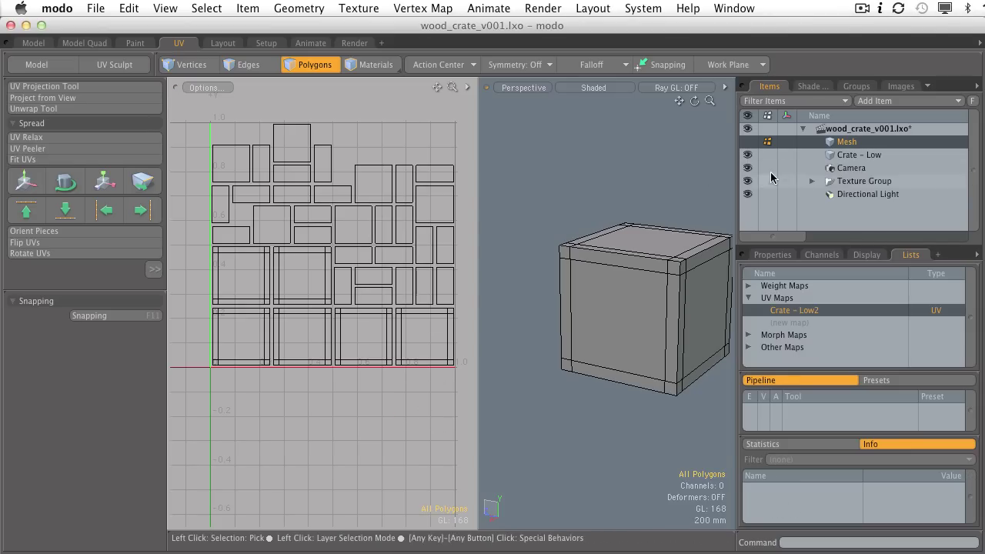
pyautogui.click(858, 155)
pyautogui.moveTo(213, 141)
pyautogui.mouseDown(button='right')
pyautogui.moveTo(194, 177)
pyautogui.moveTo(454, 377)
pyautogui.moveTo(471, 123)
pyautogui.mouseUp(button='right')
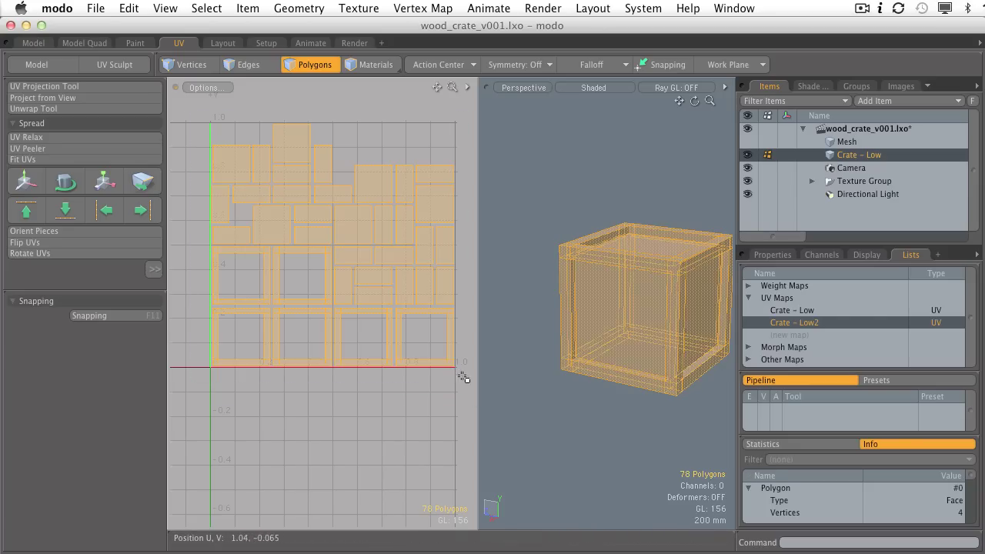
# Delete the crate's existing UVs via Texture > UV Operators > Delete, then deselect.
pyautogui.click(297, 8)
pyautogui.moveTo(358, 8)
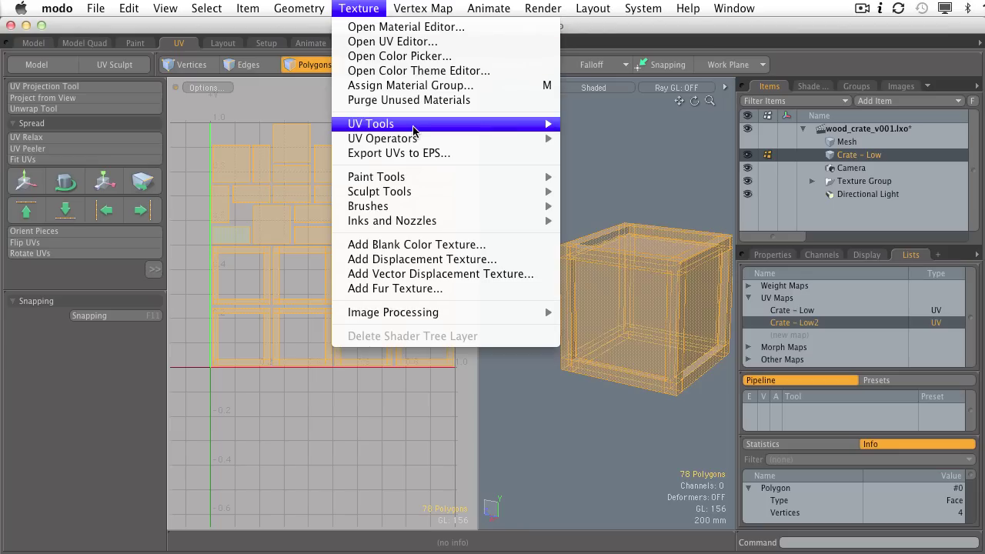
pyautogui.moveTo(462, 138)
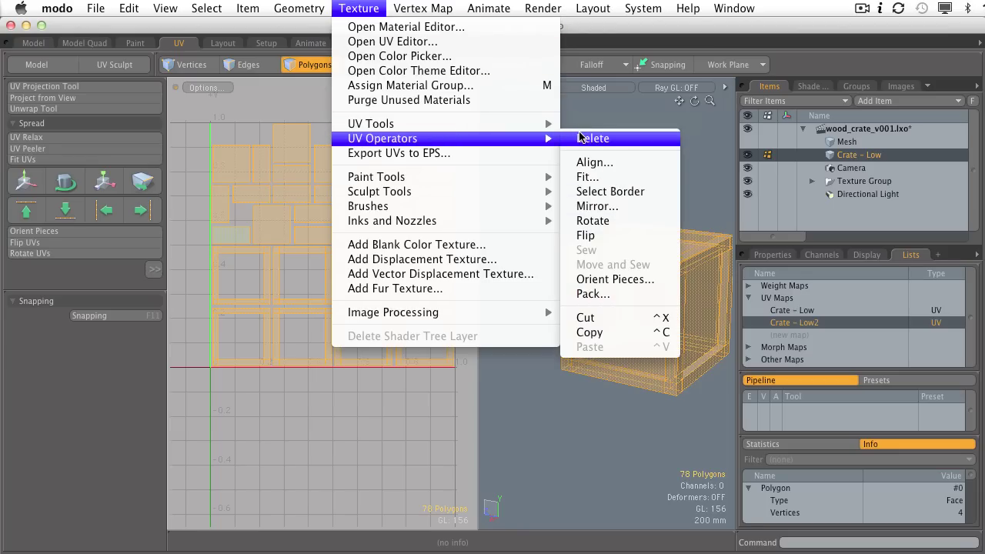
pyautogui.click(587, 138)
pyautogui.keyDown('alt'); pyautogui.moveTo(631, 286); pyautogui.dragTo(567, 282); pyautogui.keyUp('alt')
pyautogui.click(624, 224)
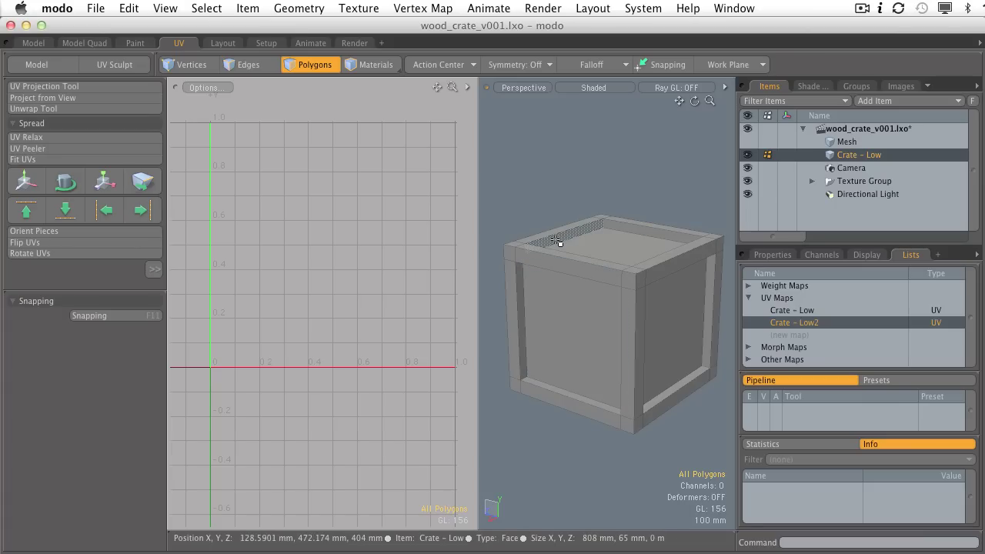
# Start the UV Projection tool on Crate - Low with Atlas projection type.
pyautogui.click(46, 86)
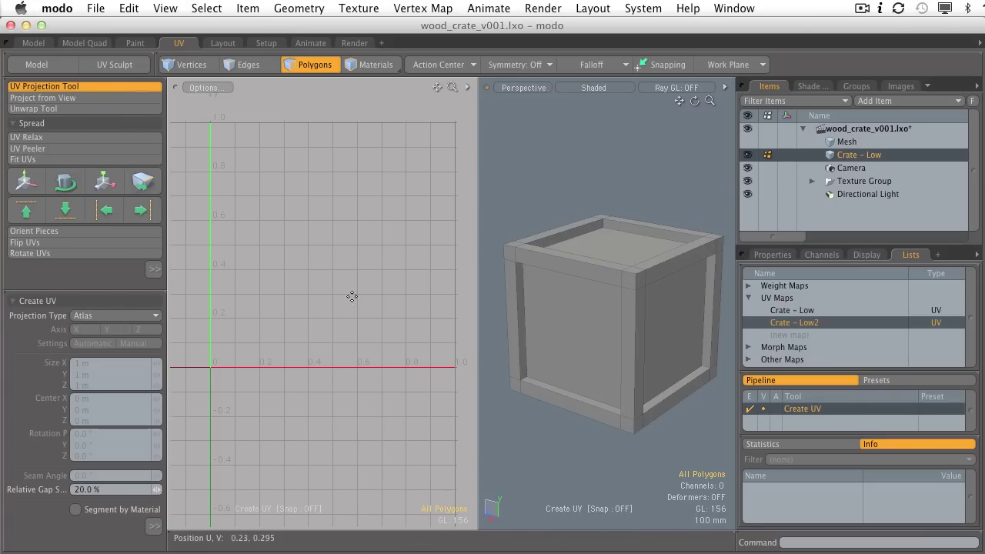
# Apply the Atlas projection to Crate - Low and zoom in on the resulting islands.
pyautogui.click(336, 294)
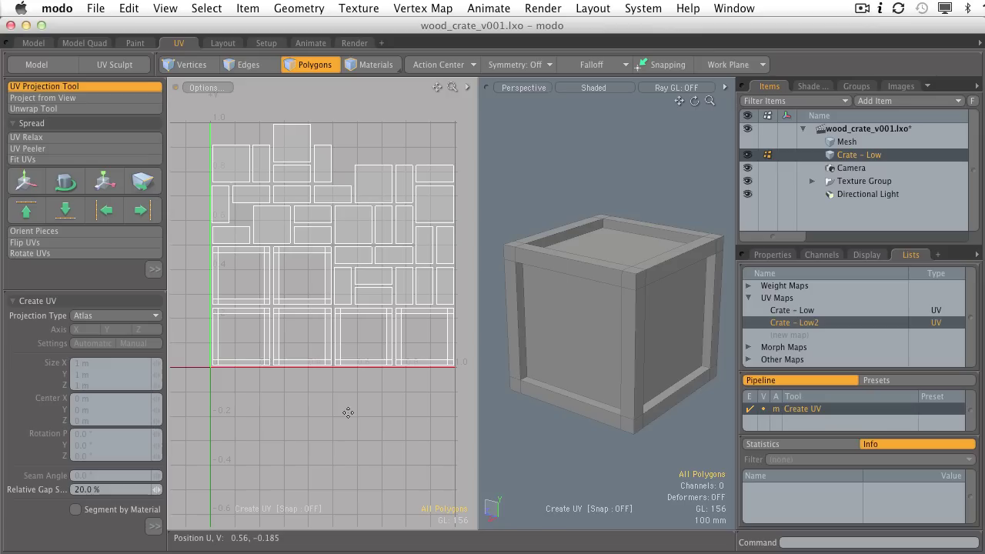
pyautogui.press('space')
pyautogui.keyDown('ctrl'); pyautogui.keyDown('alt'); pyautogui.moveTo(253, 308); pyautogui.dragTo(328, 269, button='right'); pyautogui.keyUp('alt'); pyautogui.keyUp('ctrl')
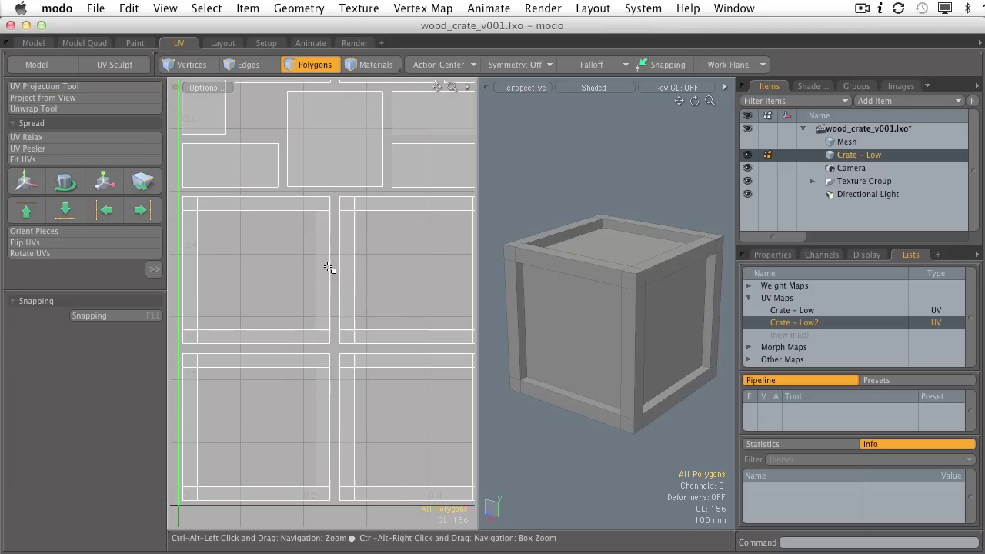
# Select several Atlas islands, including the crate top's, to see which faces they map.
pyautogui.keyDown('alt'); pyautogui.moveTo(530, 266); pyautogui.dragTo(508, 254); pyautogui.keyUp('alt')
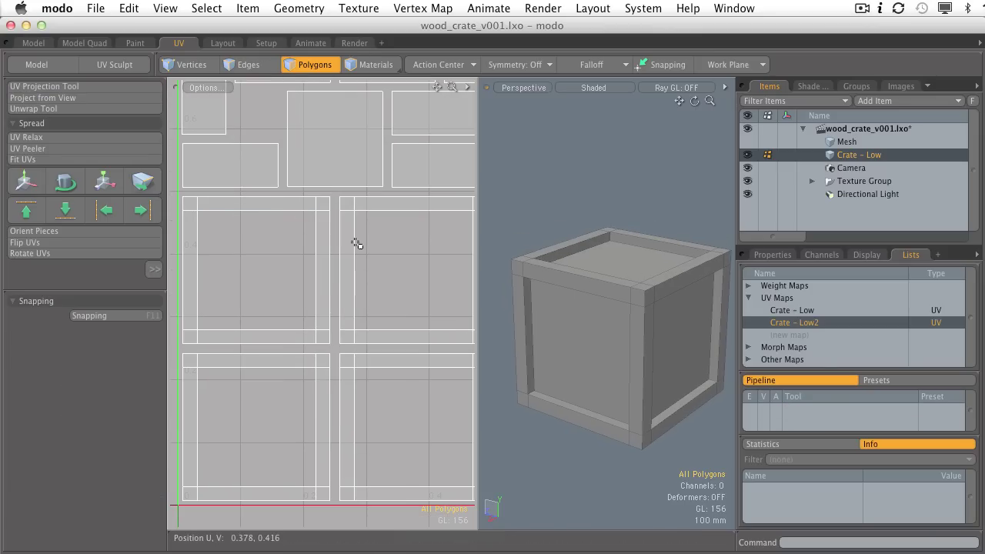
pyautogui.doubleClick(268, 211)
pyautogui.keyDown('ctrl'); pyautogui.keyDown('alt'); pyautogui.moveTo(267, 211); pyautogui.dragTo(325, 230, button='right'); pyautogui.keyUp('alt'); pyautogui.keyUp('ctrl')
pyautogui.doubleClick(324, 230)
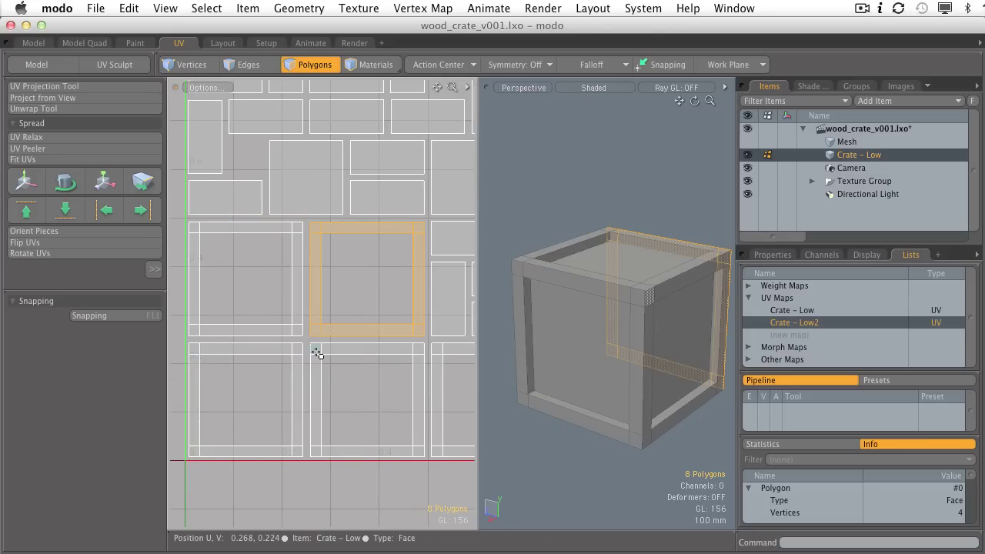
pyautogui.doubleClick(316, 350)
pyautogui.doubleClick(295, 348)
pyautogui.moveTo(300, 339)
pyautogui.keyDown('ctrl'); pyautogui.keyDown('alt'); pyautogui.mouseDown()
pyautogui.moveTo(310, 323)
pyautogui.moveTo(306, 336)
pyautogui.moveTo(288, 322)
pyautogui.moveTo(299, 320)
pyautogui.mouseUp(); pyautogui.keyUp('alt'); pyautogui.keyUp('ctrl')
# Select the whole crate, clear it, then select every UV polygon in the layout.
pyautogui.doubleClick(567, 326)
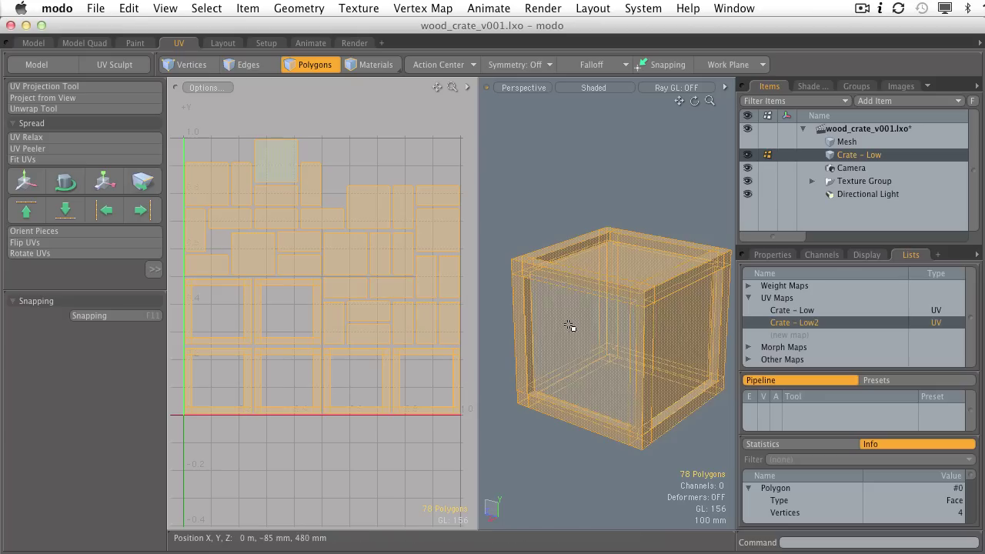
pyautogui.click(574, 214)
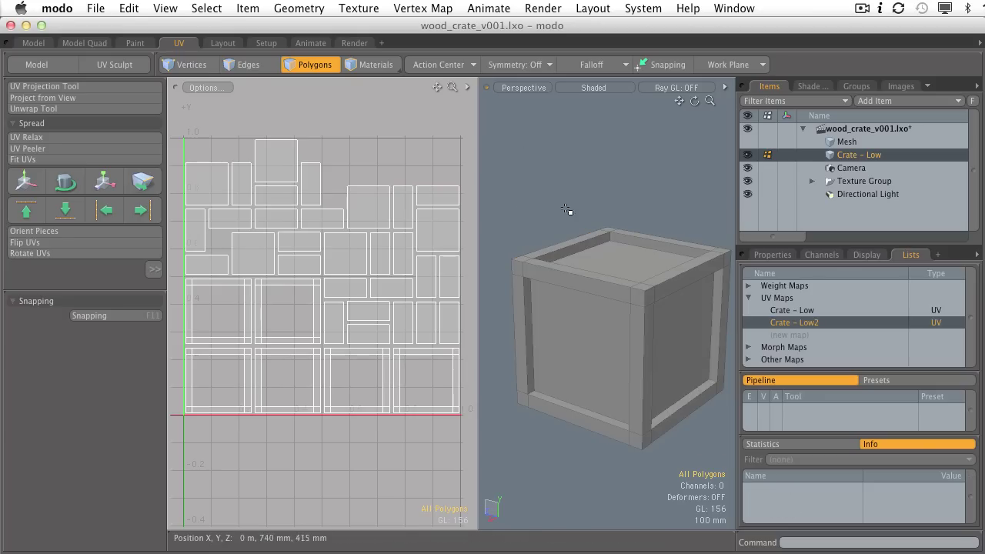
pyautogui.moveTo(178, 129)
pyautogui.mouseDown(button='right')
pyautogui.moveTo(459, 437)
pyautogui.moveTo(448, 448)
pyautogui.mouseUp(button='right')
pyautogui.click(369, 457)
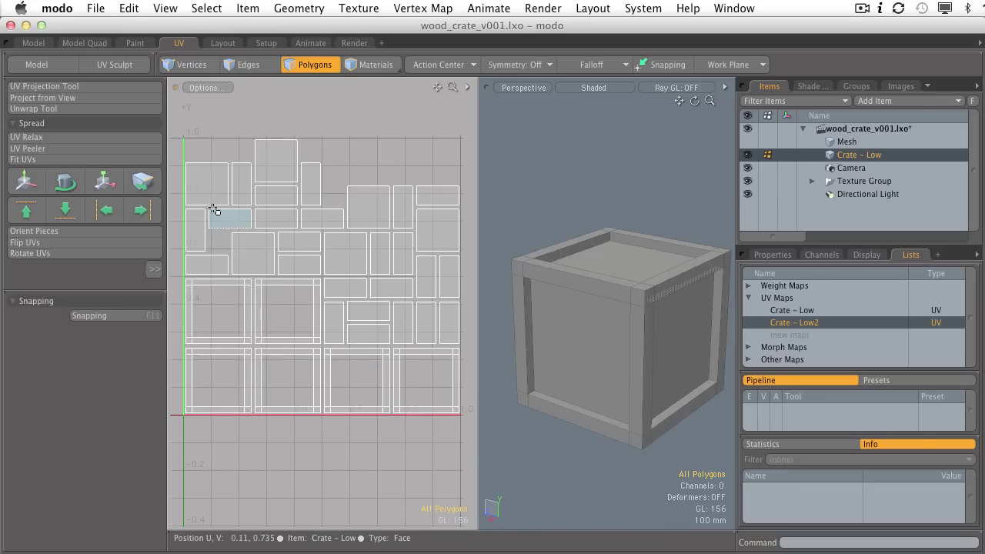
pyautogui.moveTo(214, 213)
pyautogui.mouseDown()
pyautogui.moveTo(262, 180)
pyautogui.moveTo(247, 228)
pyautogui.moveTo(311, 236)
pyautogui.moveTo(330, 193)
pyautogui.moveTo(340, 264)
pyautogui.moveTo(380, 215)
pyautogui.moveTo(424, 231)
pyautogui.moveTo(377, 280)
pyautogui.moveTo(373, 309)
pyautogui.moveTo(364, 193)
pyautogui.mouseUp()
pyautogui.click(361, 170)
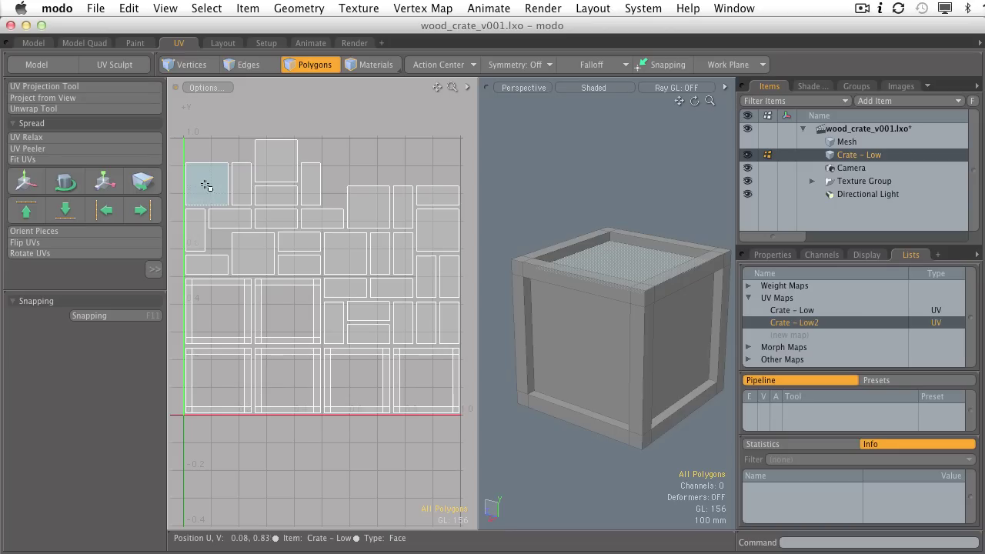
pyautogui.click(289, 179)
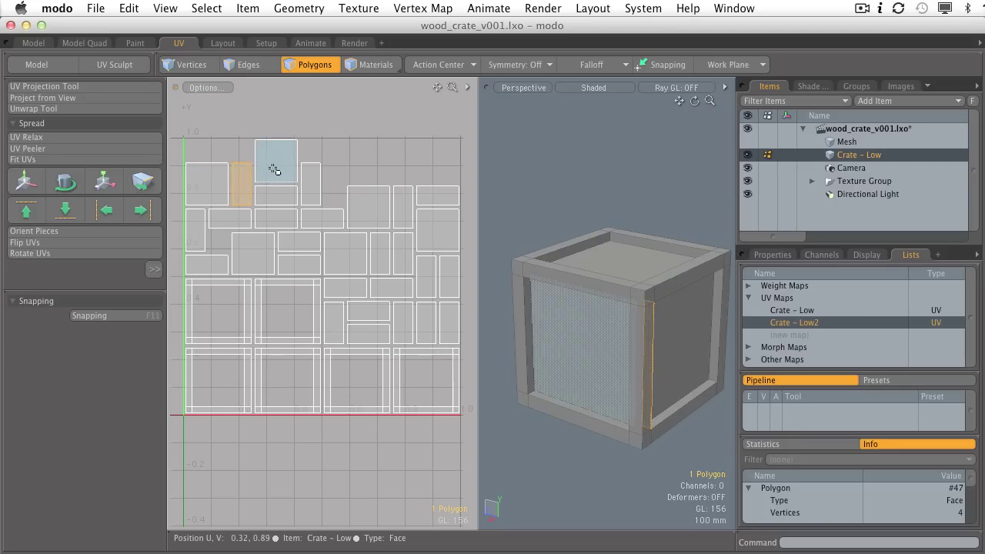
pyautogui.click(310, 185)
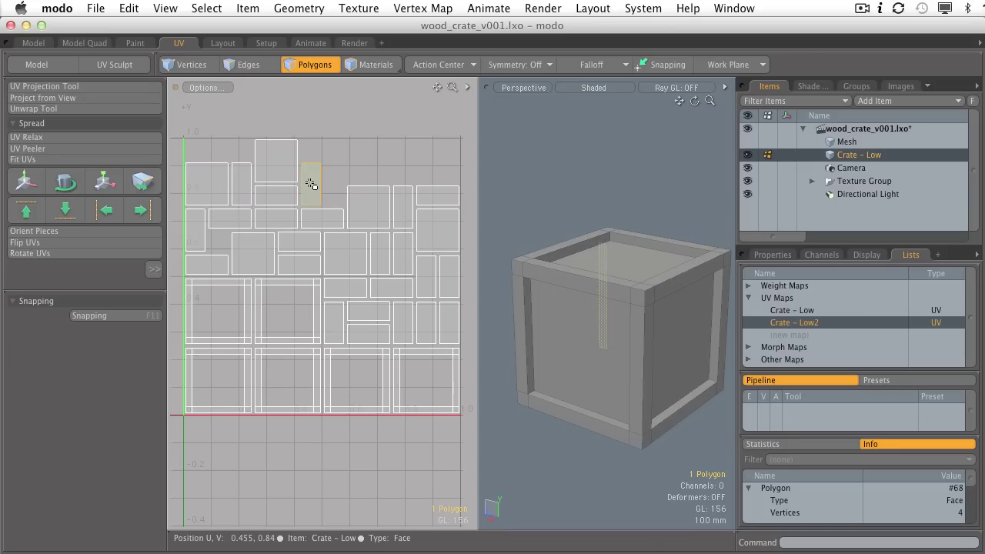
pyautogui.click(332, 161)
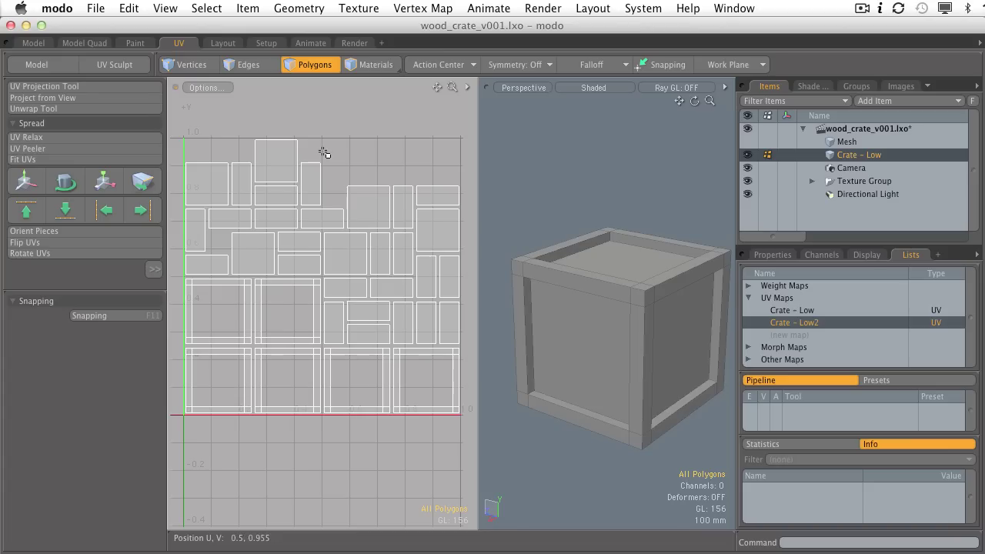
pyautogui.click(200, 185)
pyautogui.click(197, 229)
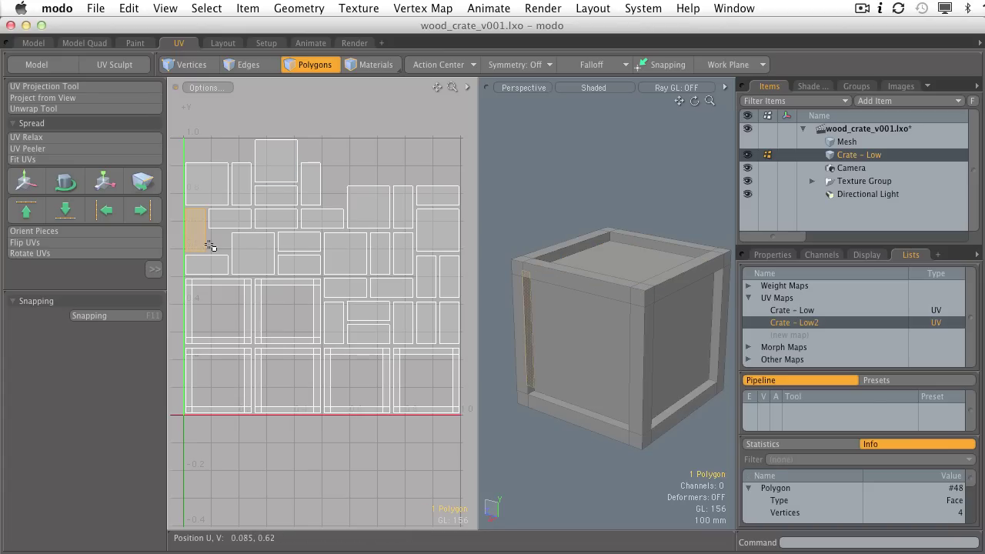
pyautogui.click(210, 246)
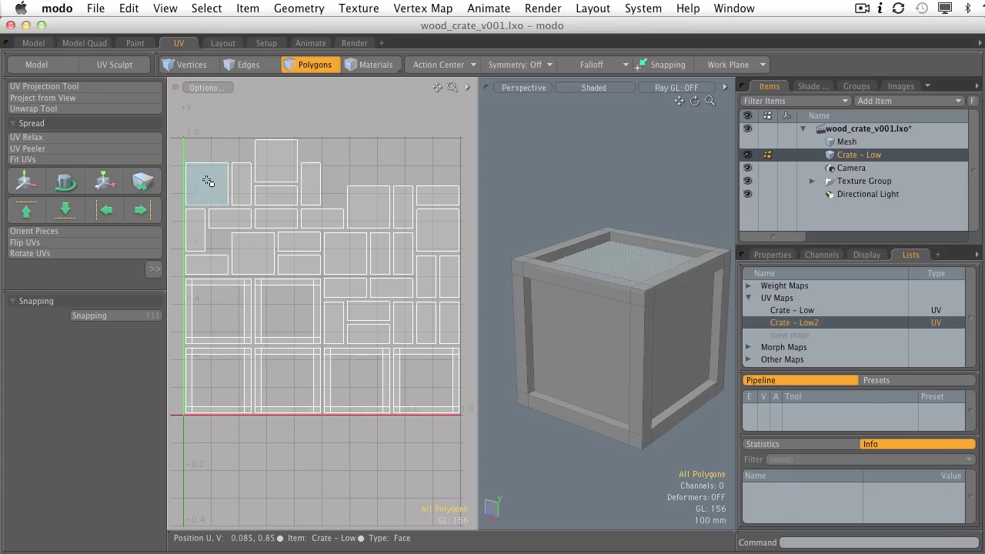
# Select the wide top-rim island and frame that rim polygon close-up in the 3D view.
pyautogui.click(236, 220)
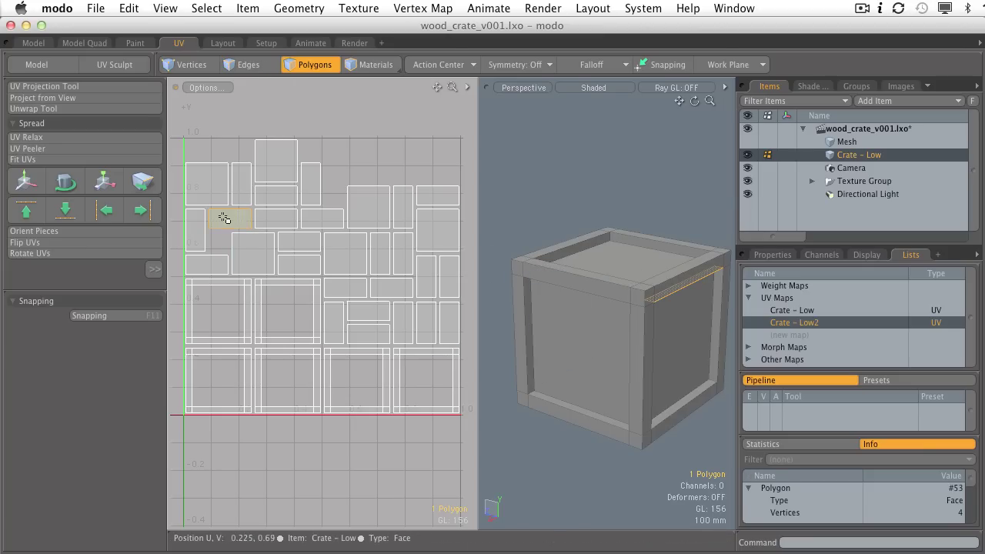
pyautogui.scroll(1, 220, 215)
pyautogui.scroll(3, 257, 218)
pyautogui.moveTo(257, 218); pyautogui.dragTo(299, 222, button='middle')
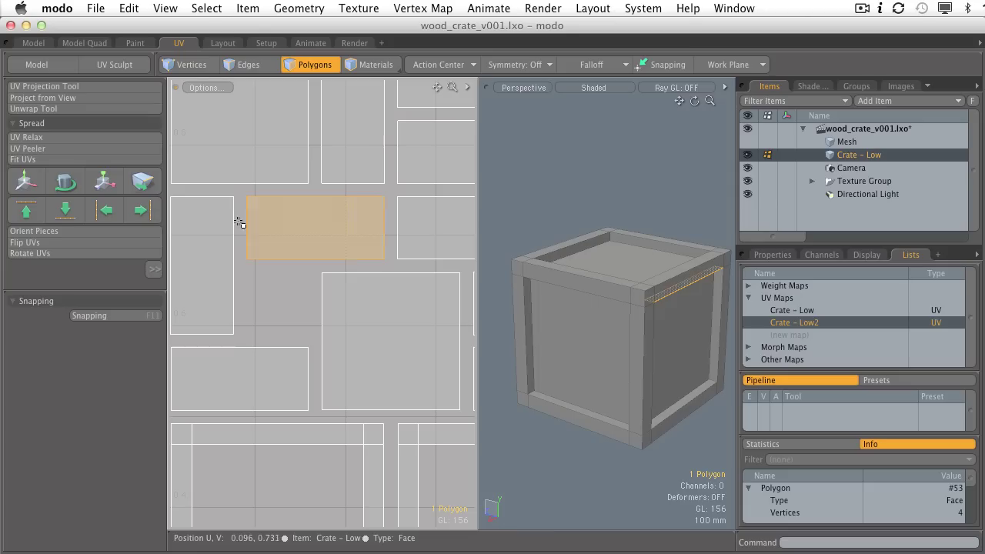
pyautogui.keyDown('alt'); pyautogui.moveTo(650, 277); pyautogui.dragTo(668, 331); pyautogui.keyUp('alt')
pyautogui.hotkey('shift', 'a')
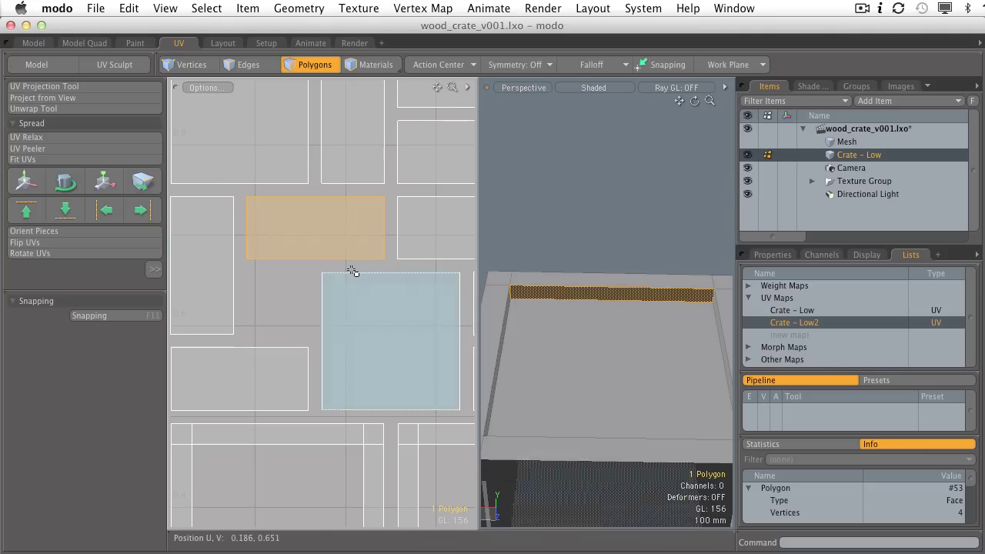
# Zoom the UV view back out to the full 0–1 square and clear the selection.
pyautogui.scroll(-5, 364, 268)
pyautogui.keyDown('alt'); pyautogui.keyDown('shift'); pyautogui.moveTo(336, 266); pyautogui.dragTo(310, 235); pyautogui.keyUp('shift'); pyautogui.keyUp('alt')
pyautogui.scroll(-1, 303, 241)
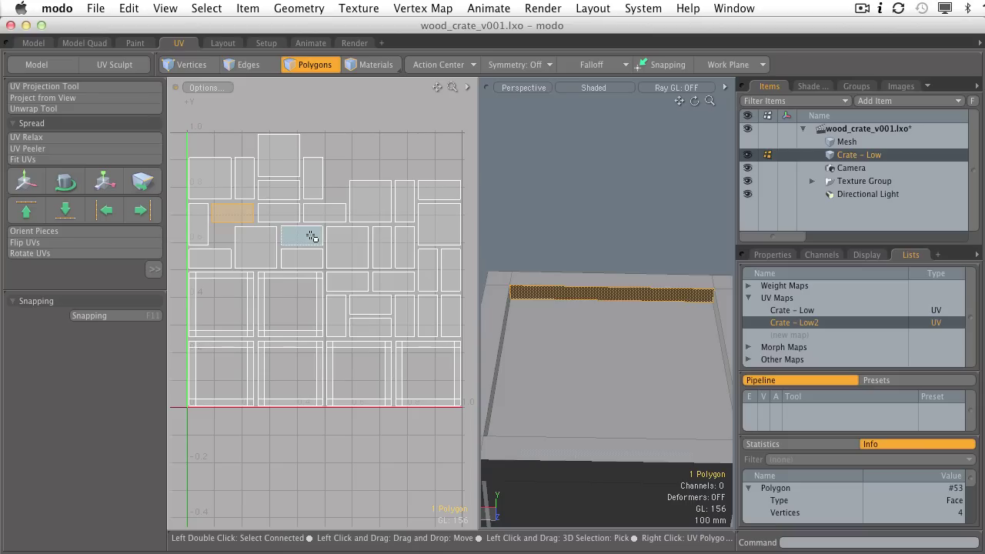
pyautogui.click(241, 136)
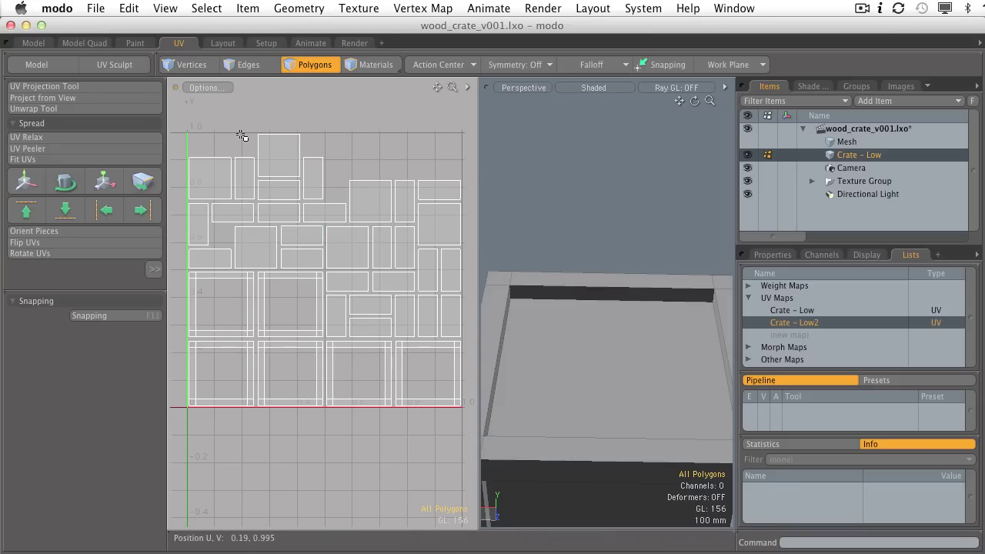